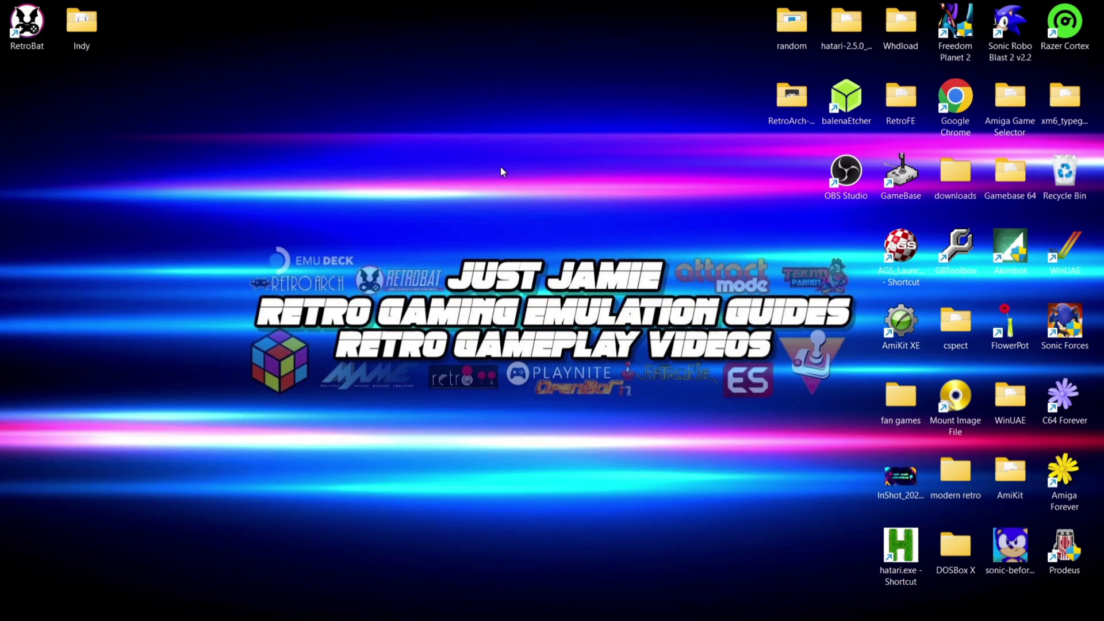
Open the Indy folder on the desktop and the roms\amiga500 folder of the RetroBat installation
{"action": "double_click", "coordinate": [94, 31]}
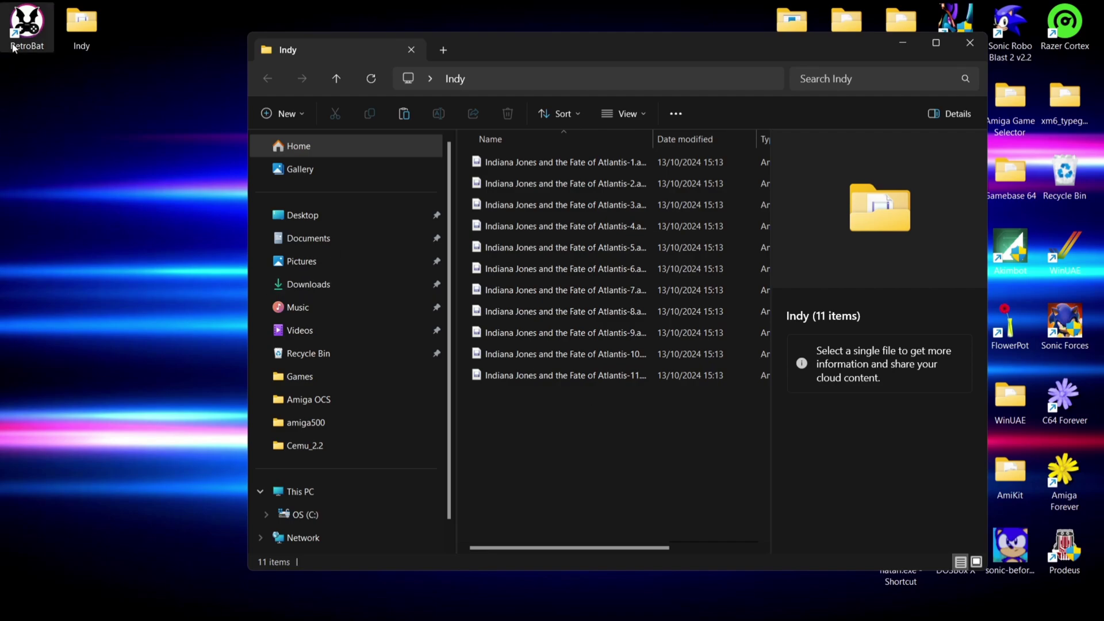
{"action": "left_click", "coordinate": [25, 27]}
{"action": "right_click", "coordinate": [25, 27]}
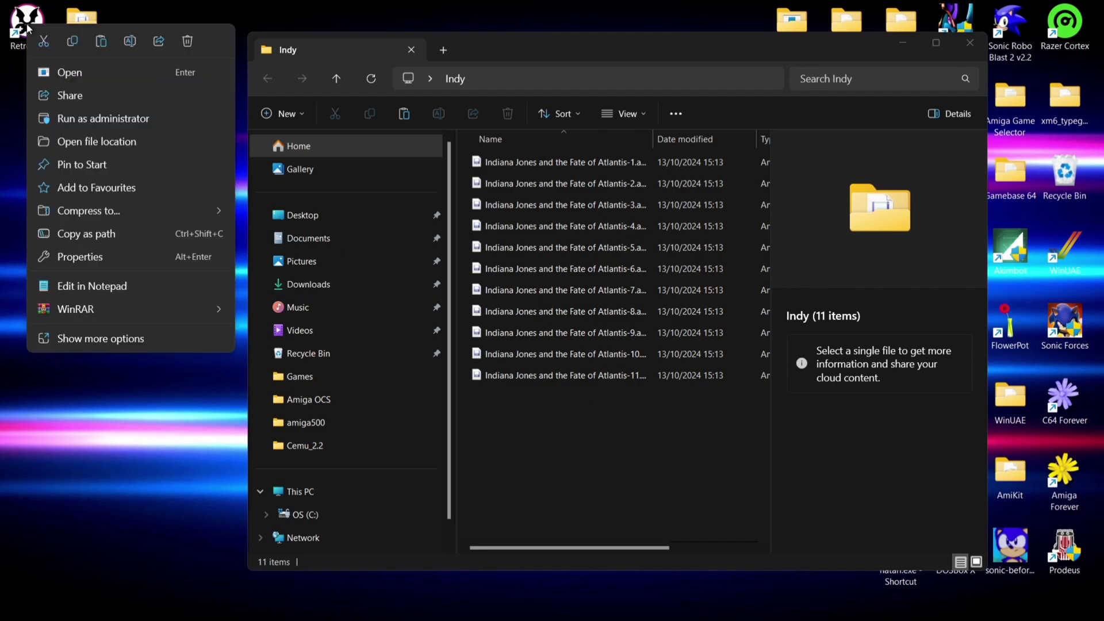
{"action": "left_click", "coordinate": [62, 138]}
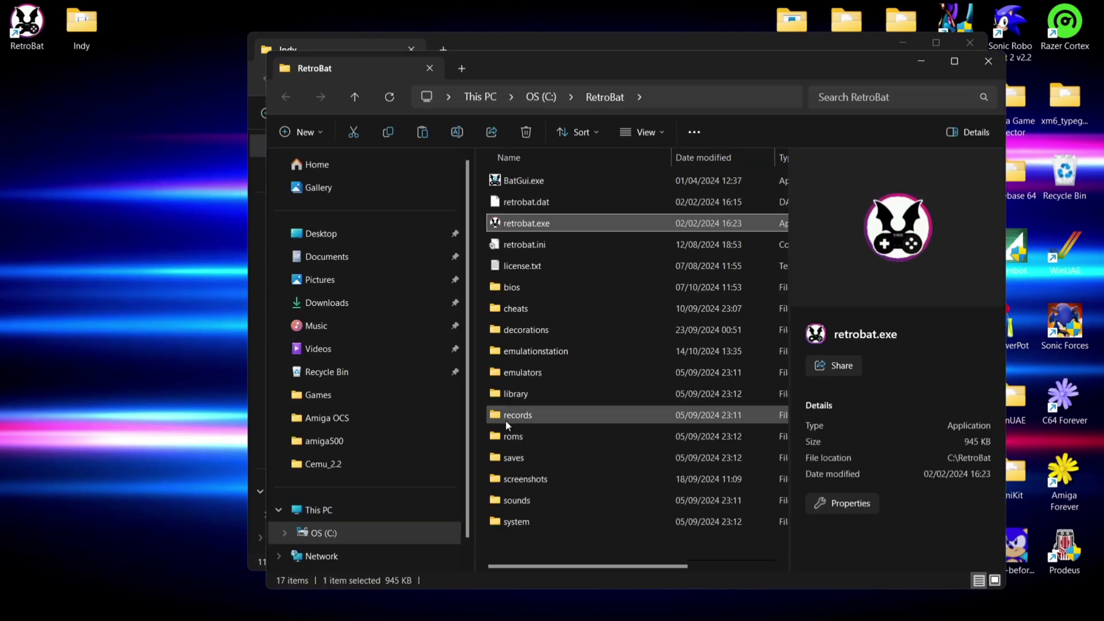
{"action": "double_click", "coordinate": [509, 436]}
{"action": "double_click", "coordinate": [625, 292]}
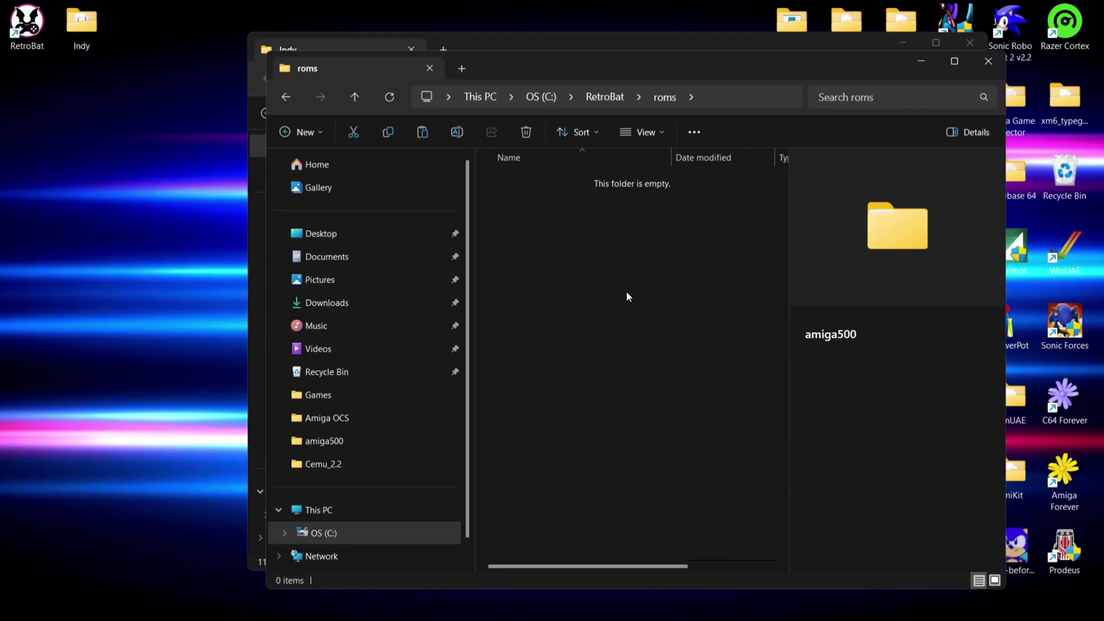
Move all the Indiana Jones and the Fate of Atlantis disk files from the Indy folder into the amiga500 folder
{"action": "left_click_drag", "start_coordinate": [736, 56], "coordinate": [396, 32]}
{"action": "left_click", "coordinate": [703, 431]}
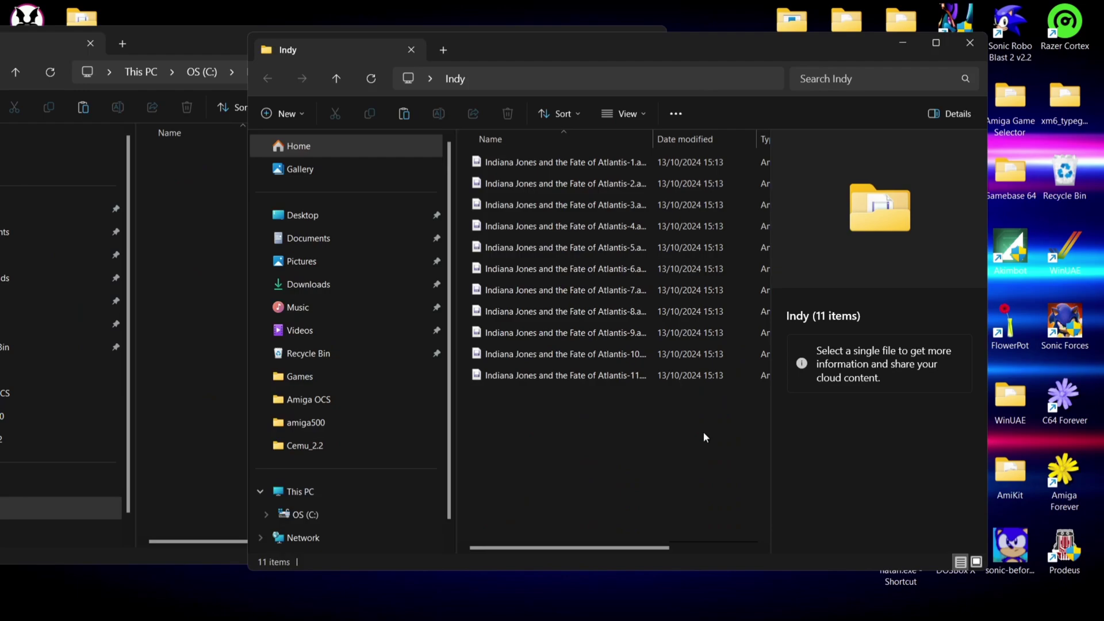
{"action": "left_click_drag", "start_coordinate": [702, 431], "coordinate": [468, 12]}
{"action": "left_click_drag", "start_coordinate": [518, 167], "coordinate": [190, 287]}
{"action": "left_click", "coordinate": [649, 36]}
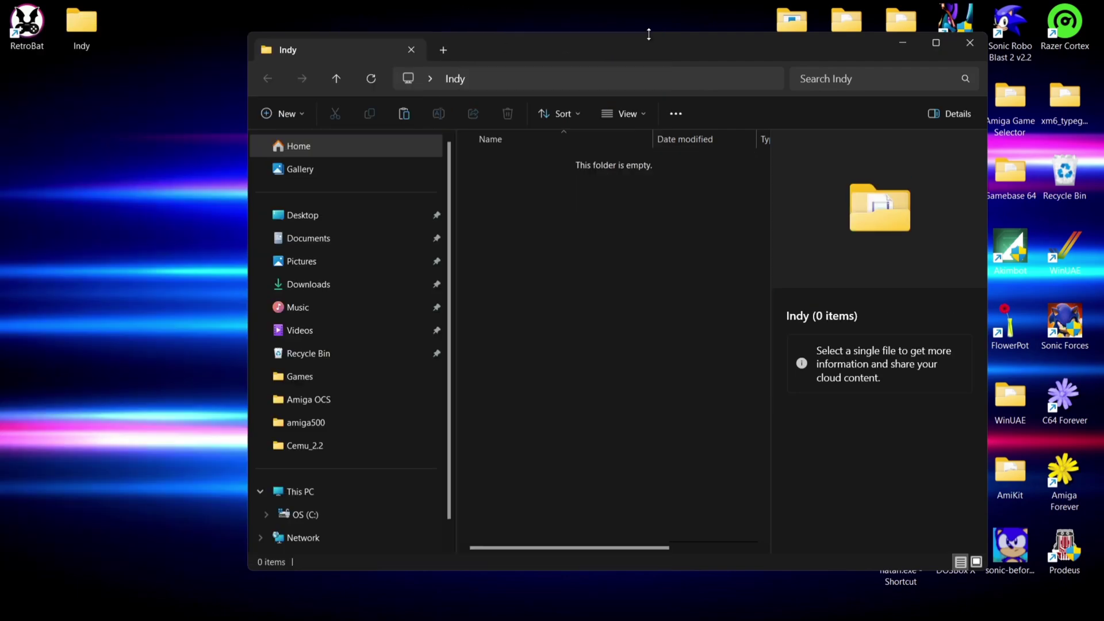
Launch RetroBat, start Indiana Jones and the Fate of Atlantis-1 [amiga500] from the Amiga list and continue past the intro screen
{"action": "double_click", "coordinate": [27, 29]}
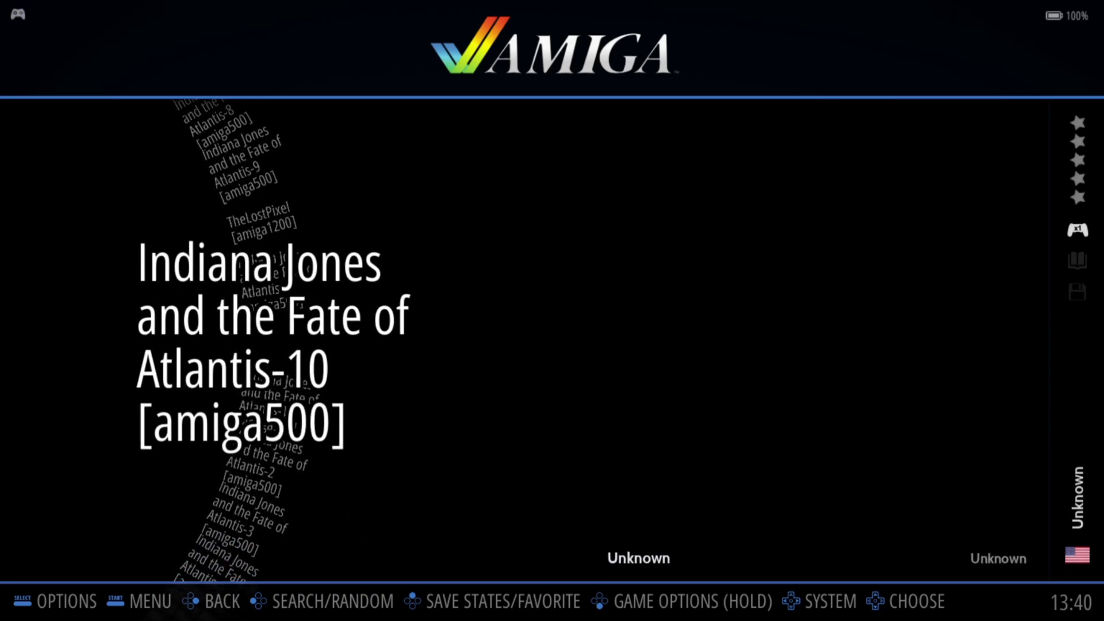
{"action": "key", "text": "Up"}
{"action": "key", "text": "Up"}
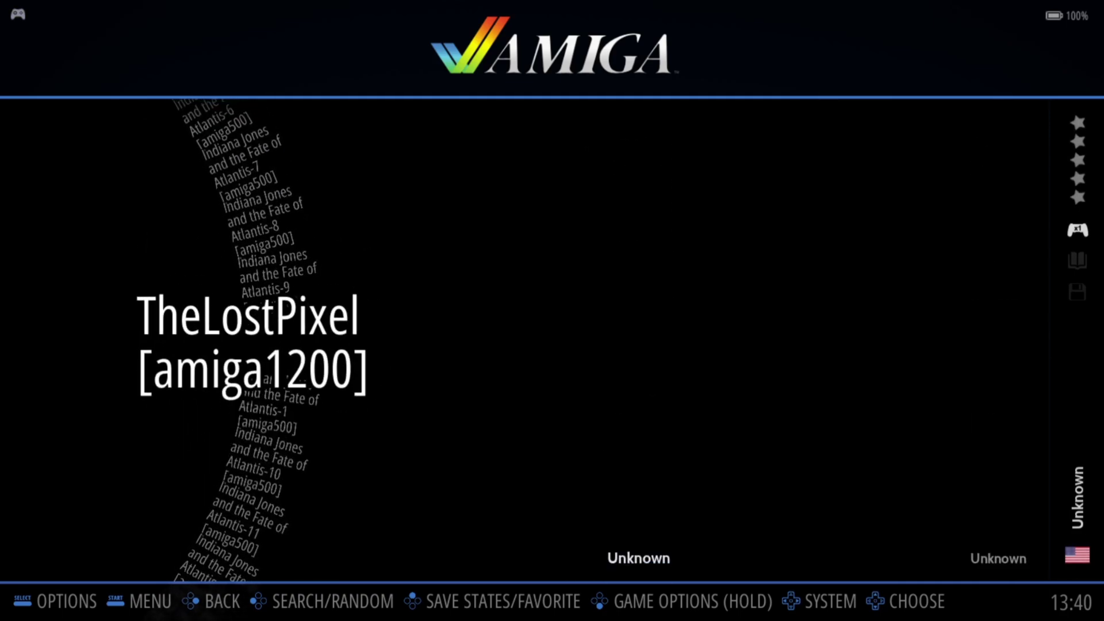
{"action": "key", "text": "Down"}
{"action": "key", "text": "Return"}
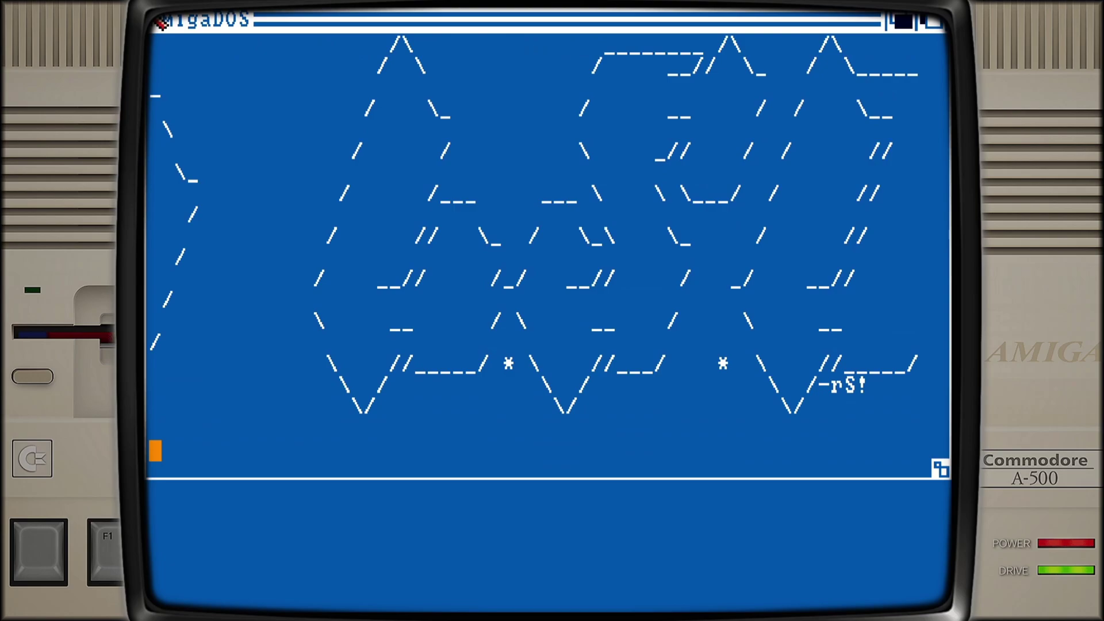
{"action": "key", "text": "space"}
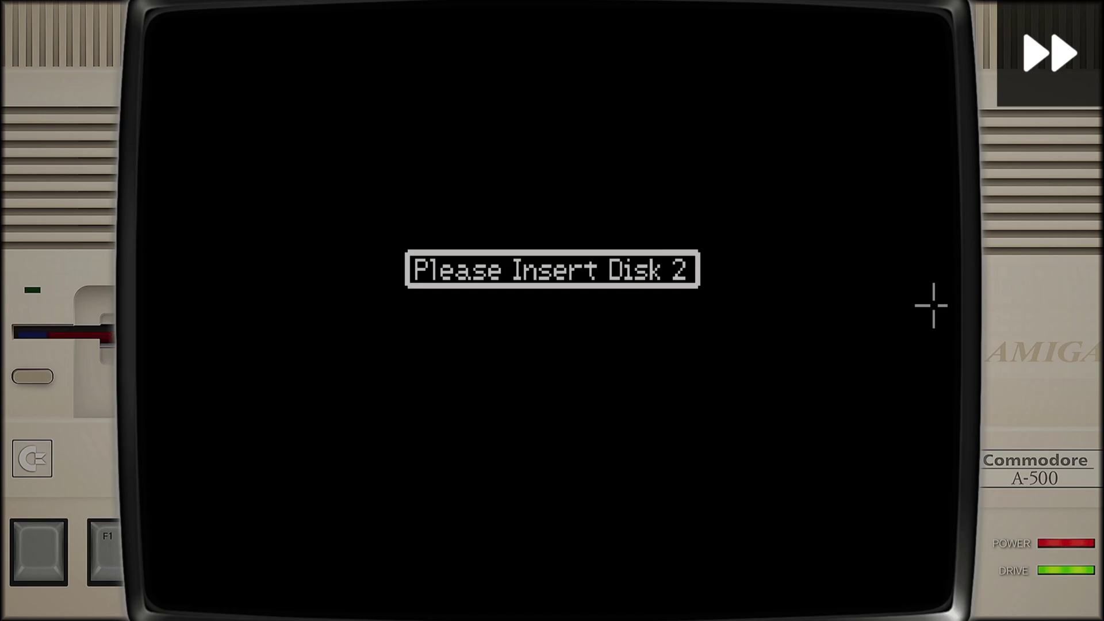
Go to RetroArch's Disc Control for the running game and eject the current disc
{"action": "key", "text": "F1"}
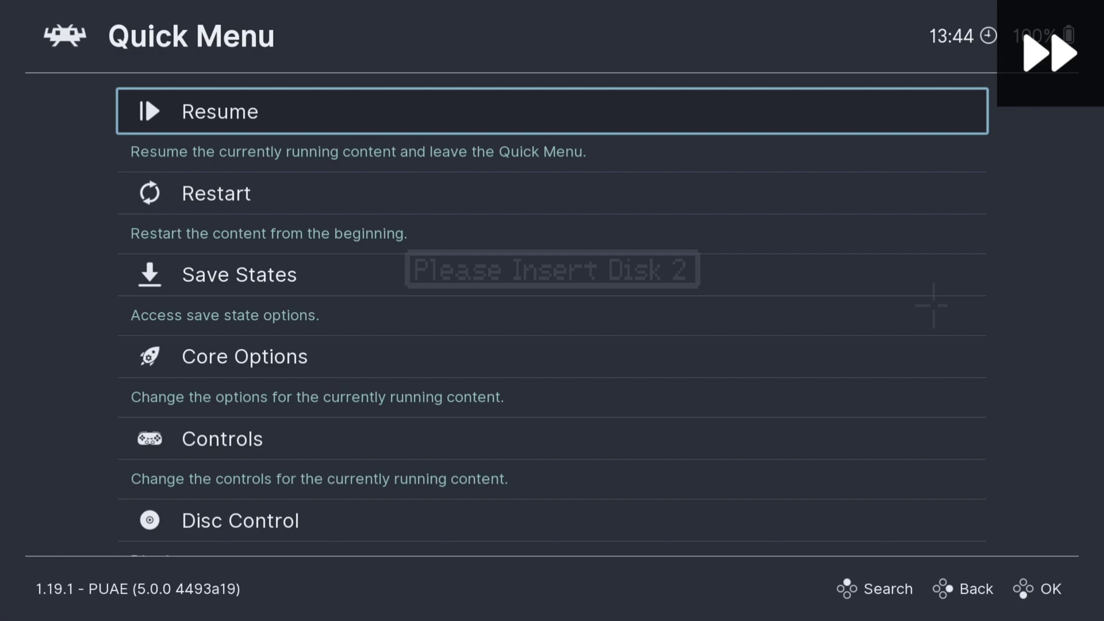
{"action": "key", "text": "Down"}
{"action": "key", "text": "Down"}
{"action": "key", "text": "Down"}
{"action": "key", "text": "Down"}
{"action": "key", "text": "Down"}
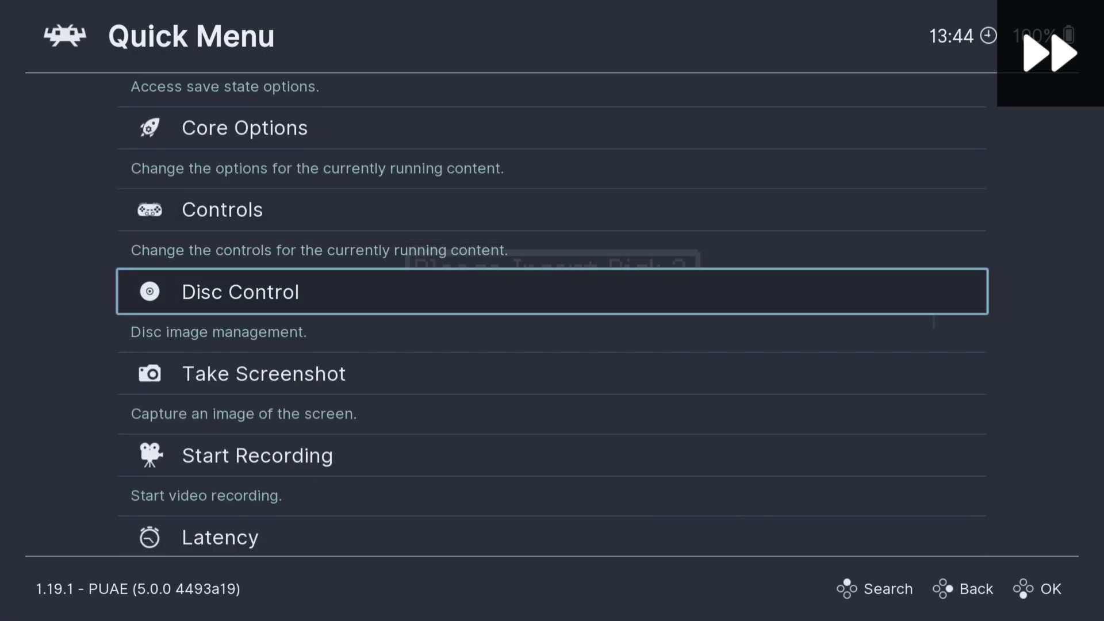
{"action": "key", "text": "Return"}
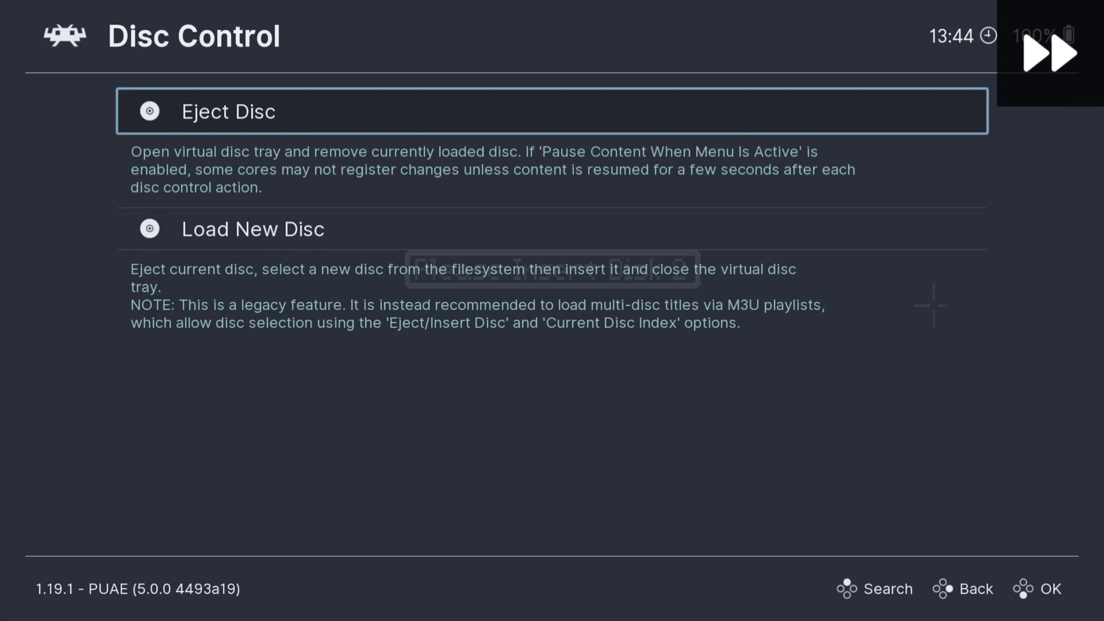
{"action": "key", "text": "Return"}
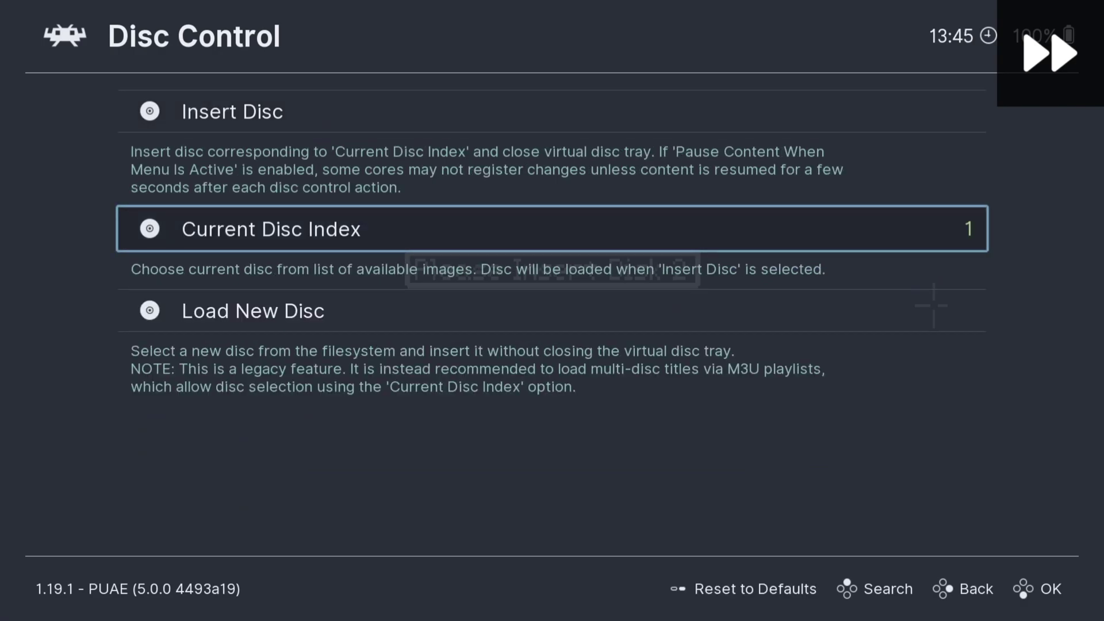
Load Indiana Jones and the Fate of Atlantis-2.adf as the new disc and insert it
{"action": "key", "text": "Down"}
{"action": "key", "text": "Return"}
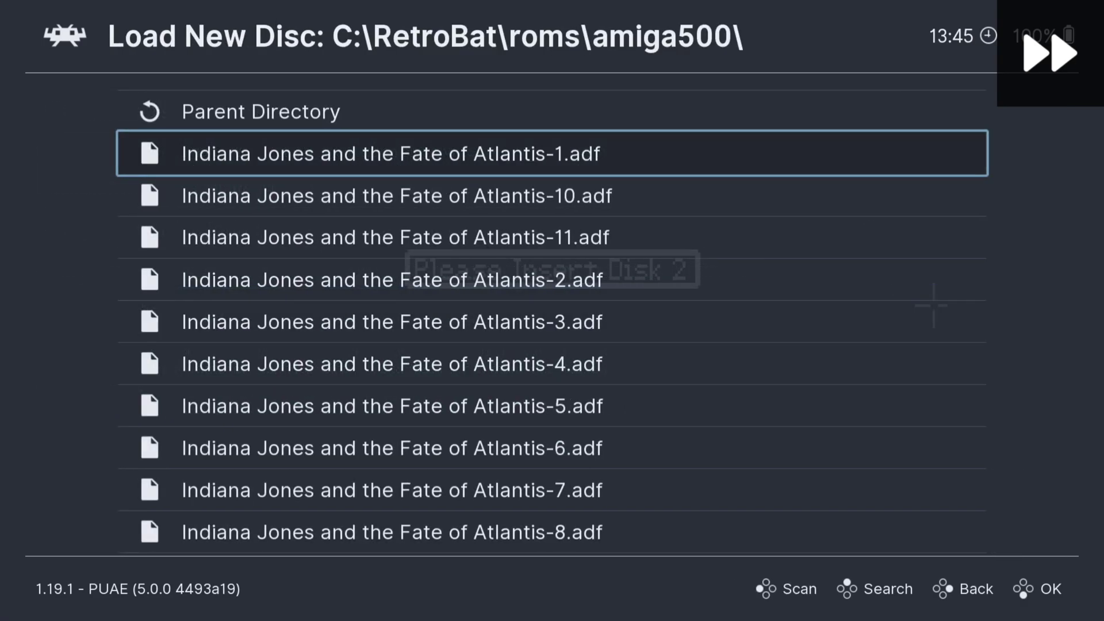
{"action": "key", "text": "Down"}
{"action": "key", "text": "Down"}
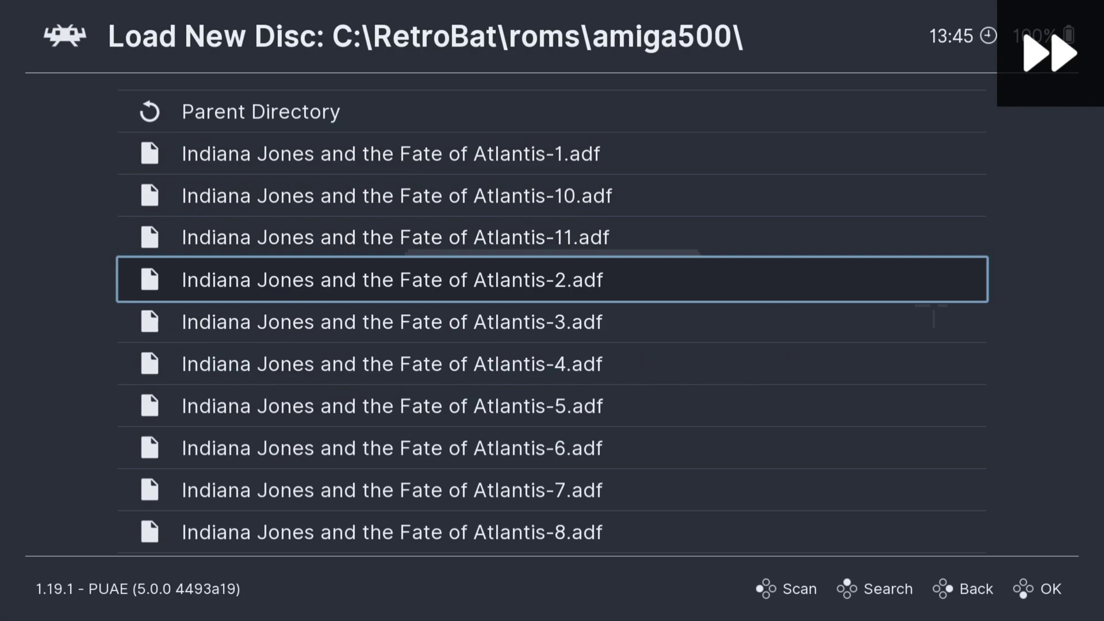
{"action": "key", "text": "Return"}
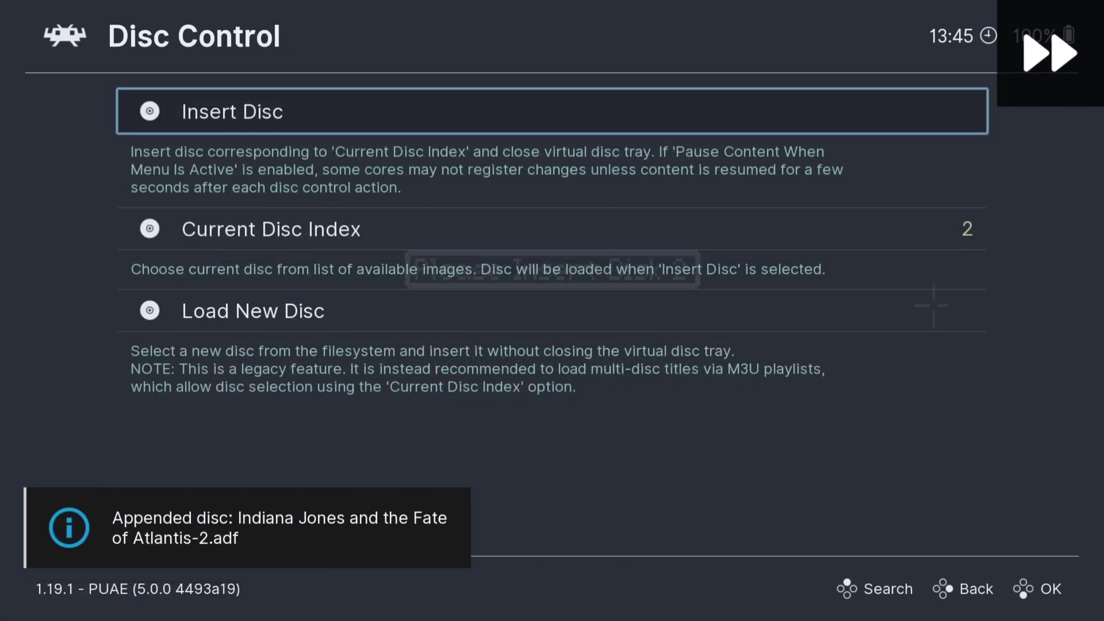
{"action": "key", "text": "Return"}
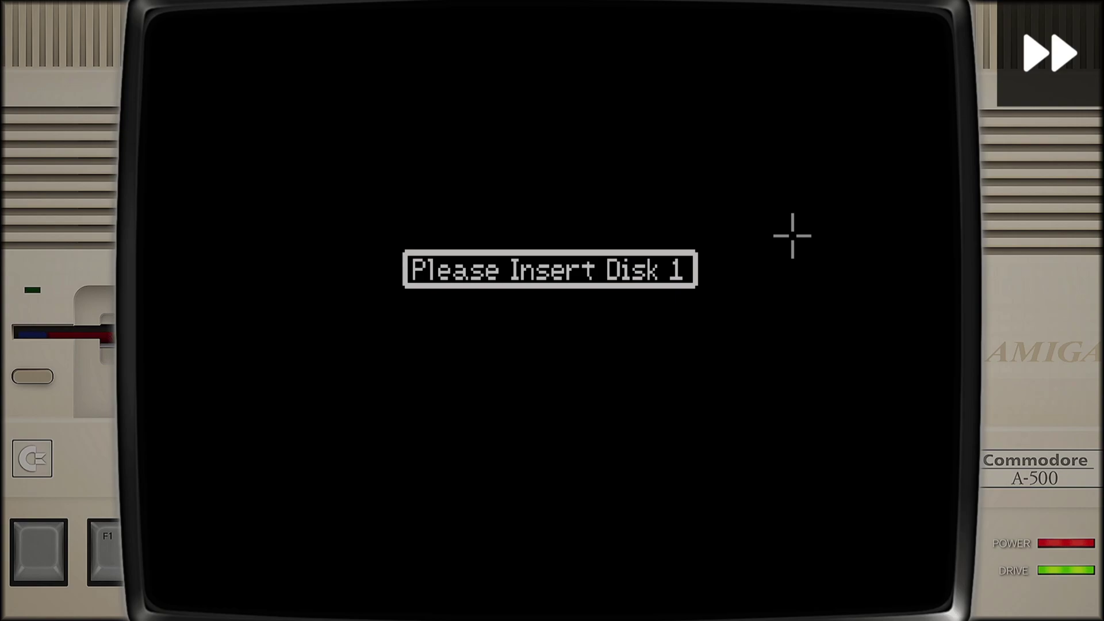
Eject the current disc, load Indiana Jones and the Fate of Atlantis-1.adf as the new disc and insert it
{"action": "key", "text": "F1"}
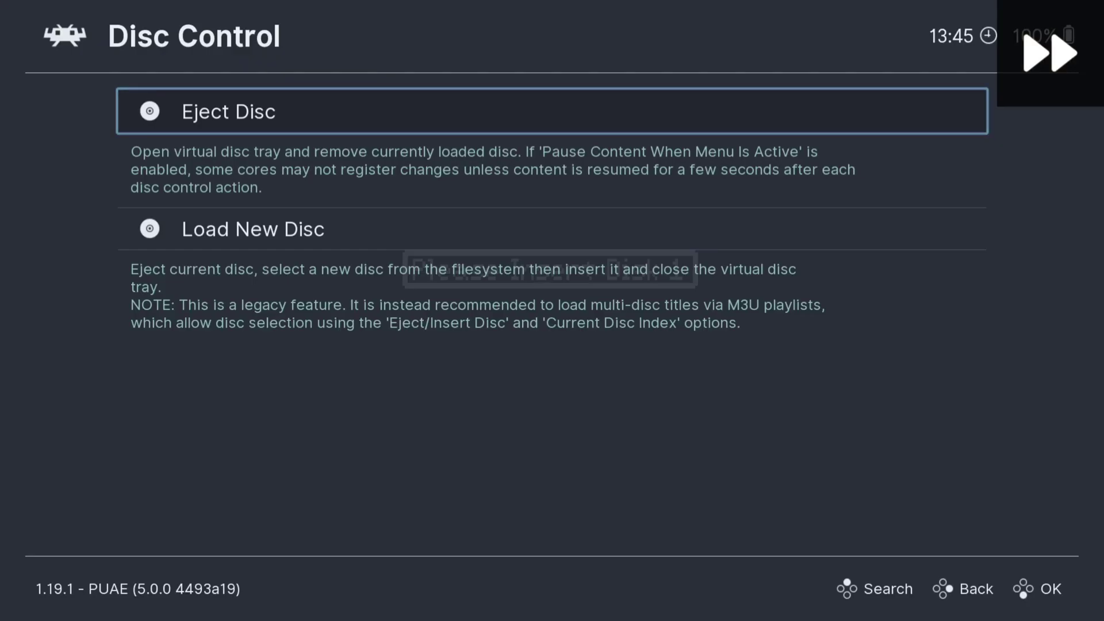
{"action": "key", "text": "Return"}
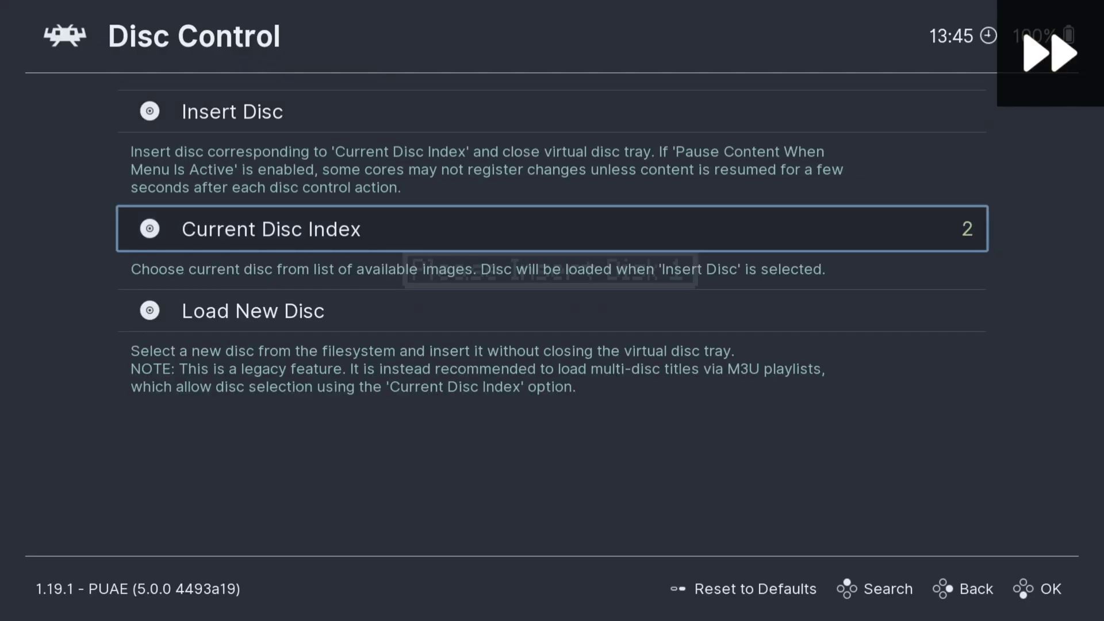
{"action": "key", "text": "Down"}
{"action": "key", "text": "Return"}
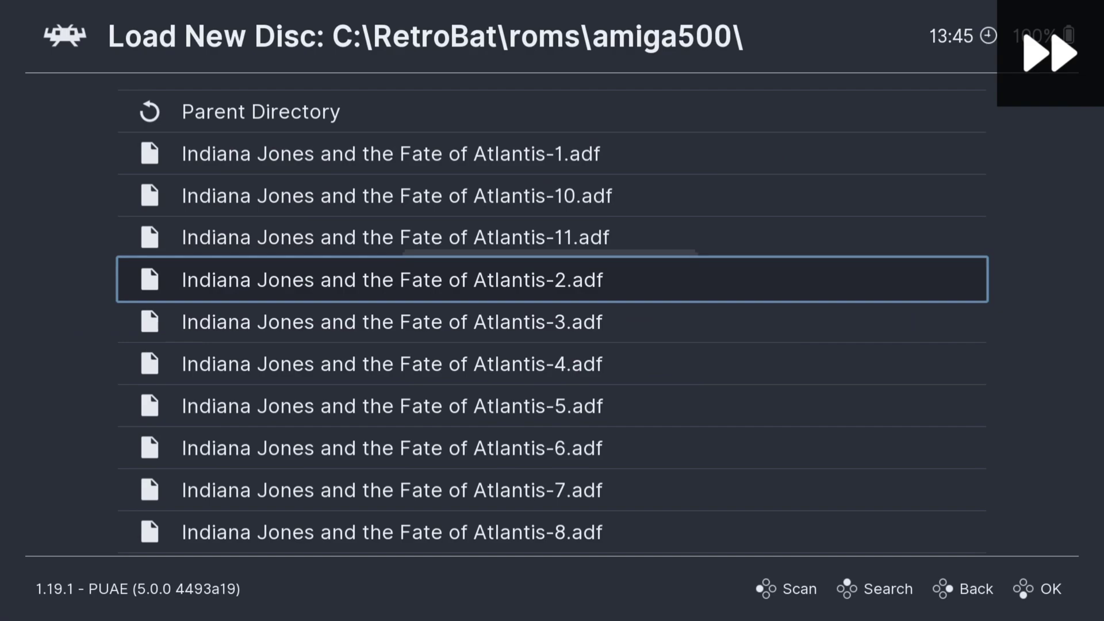
{"action": "key", "text": "Up"}
{"action": "key", "text": "Up"}
{"action": "key", "text": "Return"}
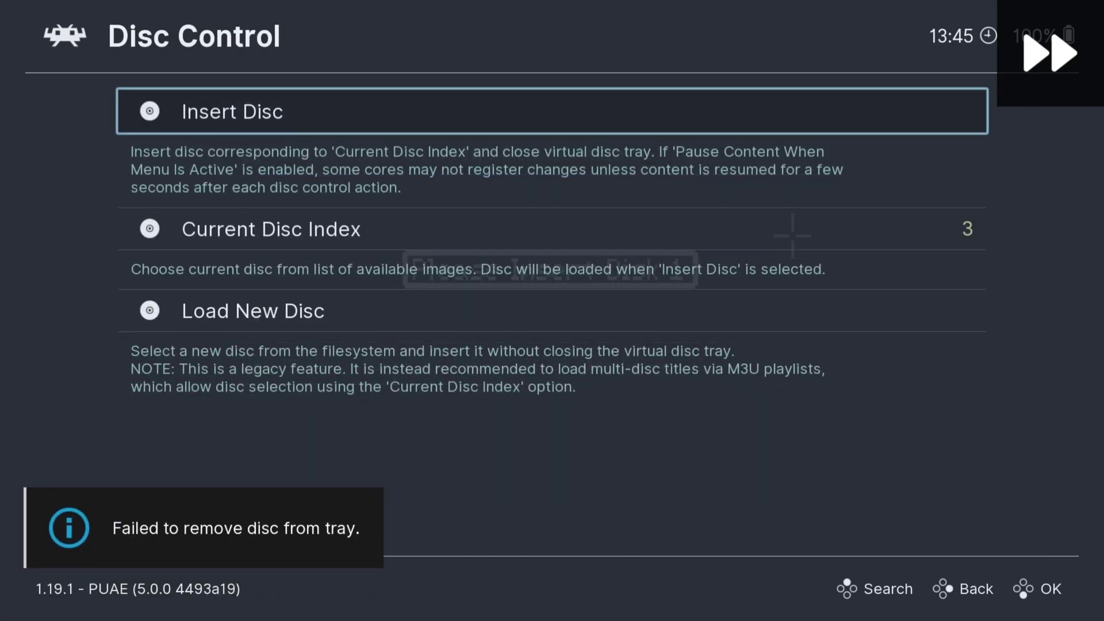
{"action": "key", "text": "Return"}
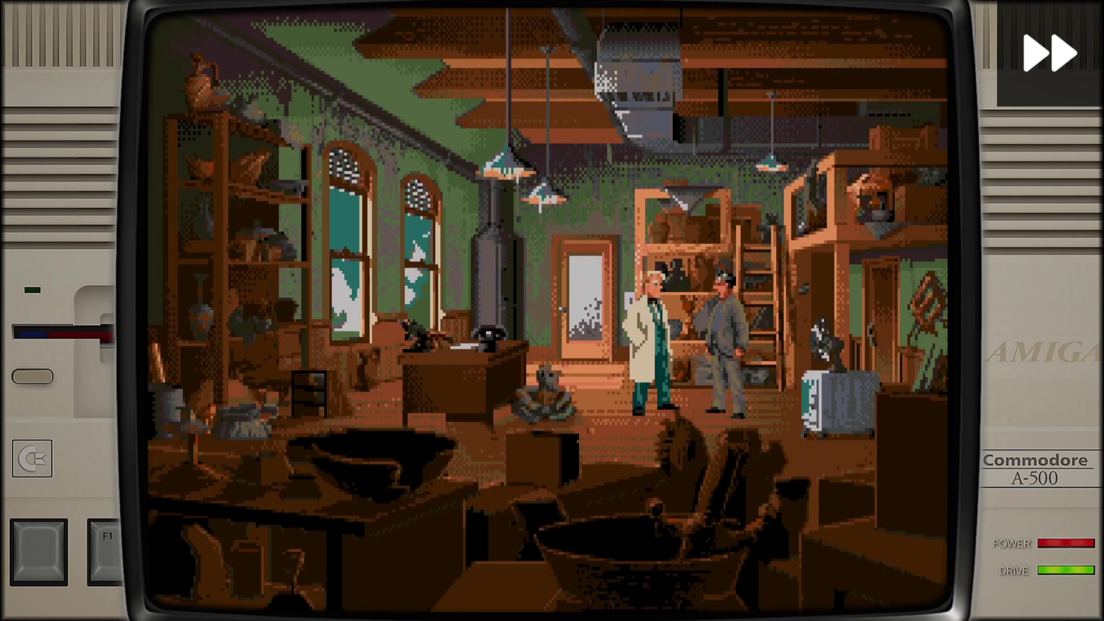
Advance the opening scene to the next disk request, and swap in disc index 2, Indiana Jones and the Fate of Atlantis-2
{"action": "key", "text": "space"}
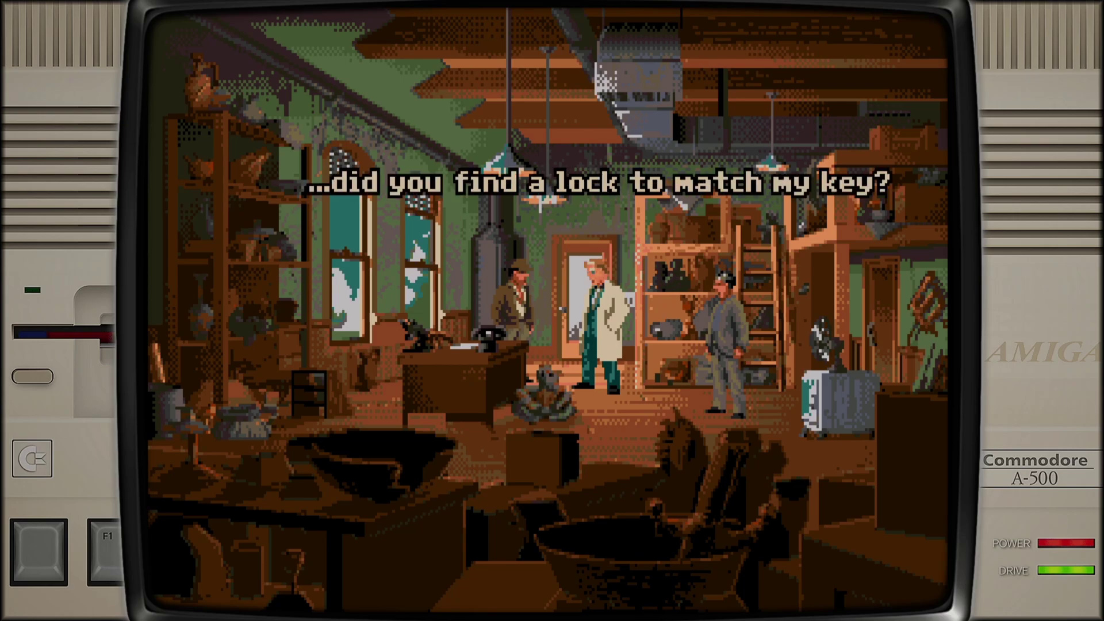
{"action": "key", "text": "space"}
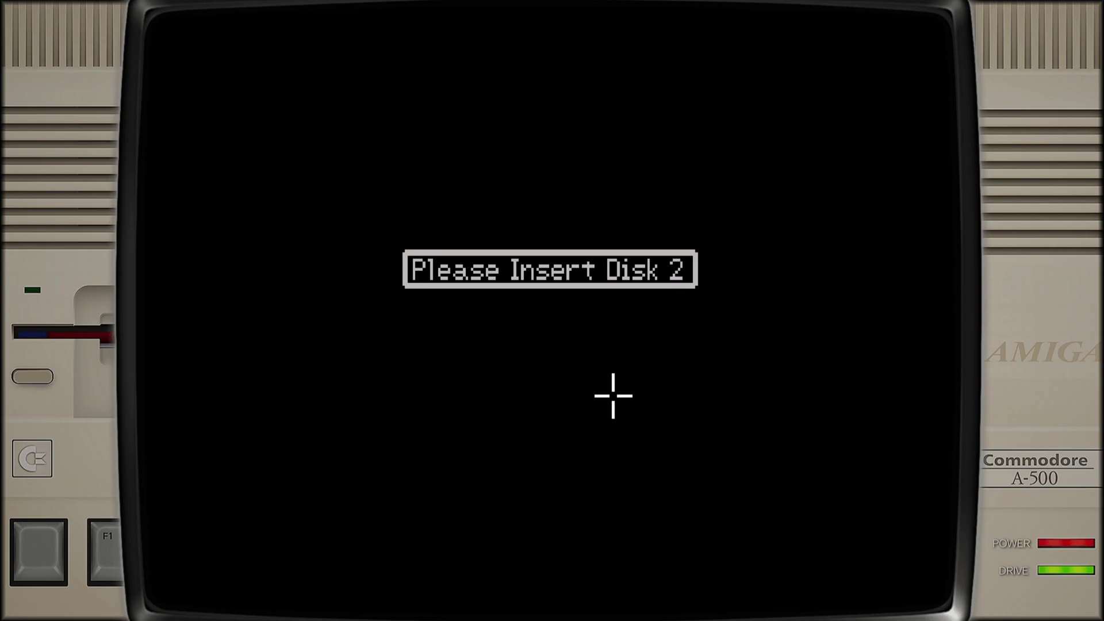
{"action": "key", "text": "F1"}
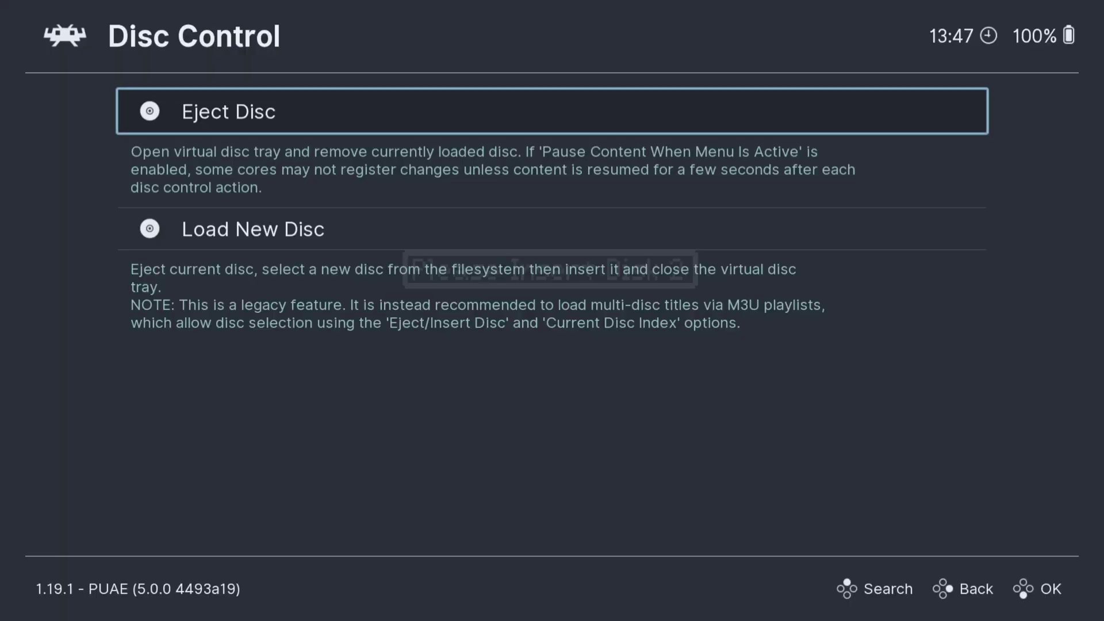
{"action": "key", "text": "Return"}
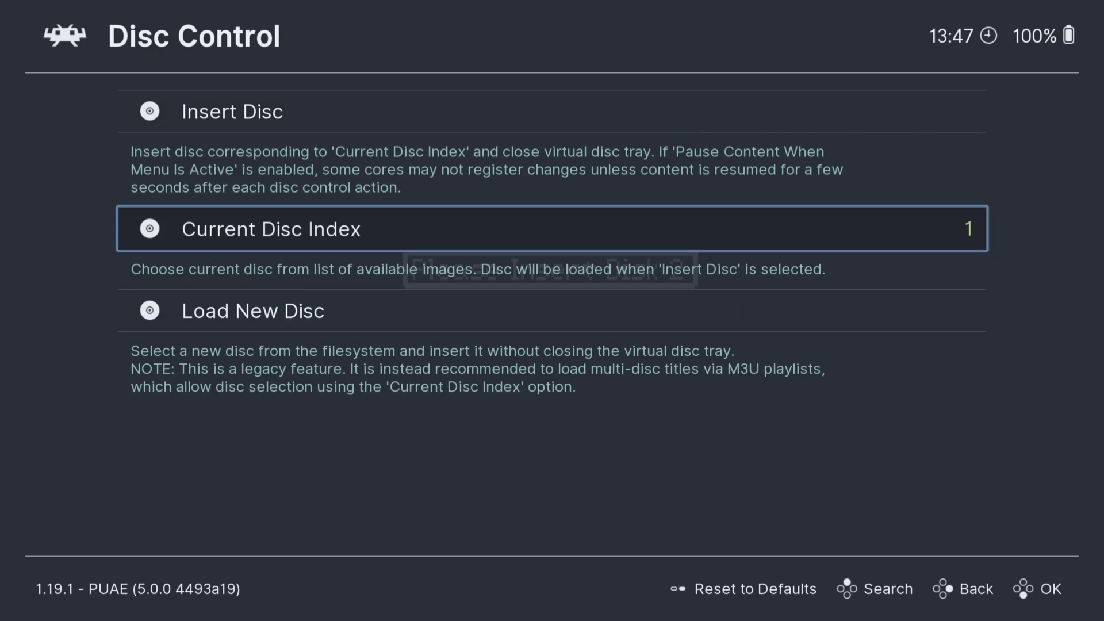
{"action": "key", "text": "Return"}
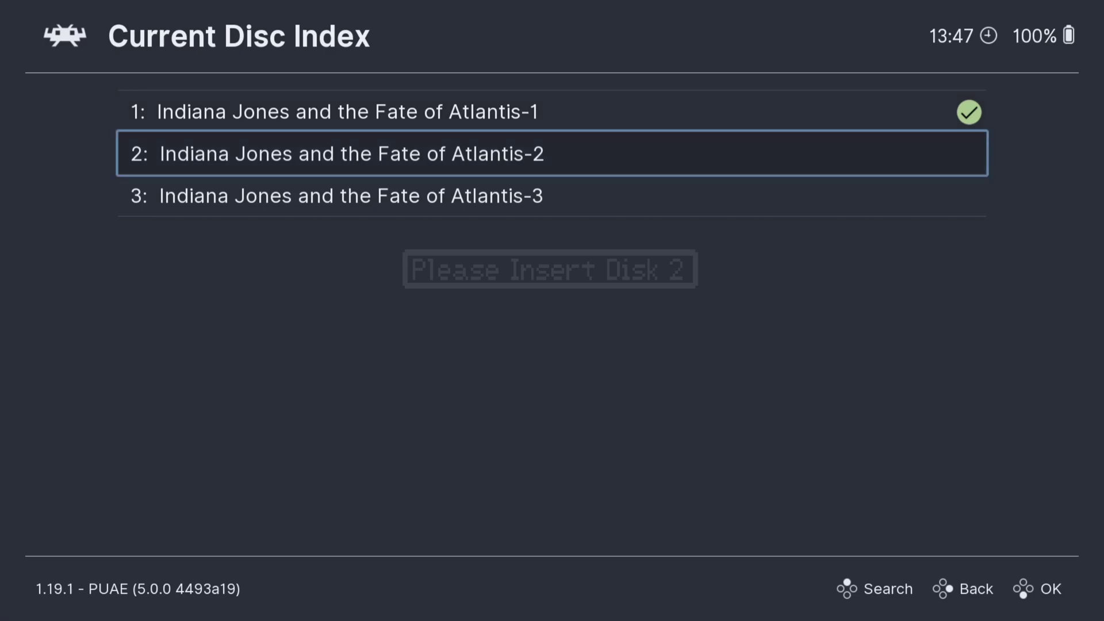
{"action": "key", "text": "Return"}
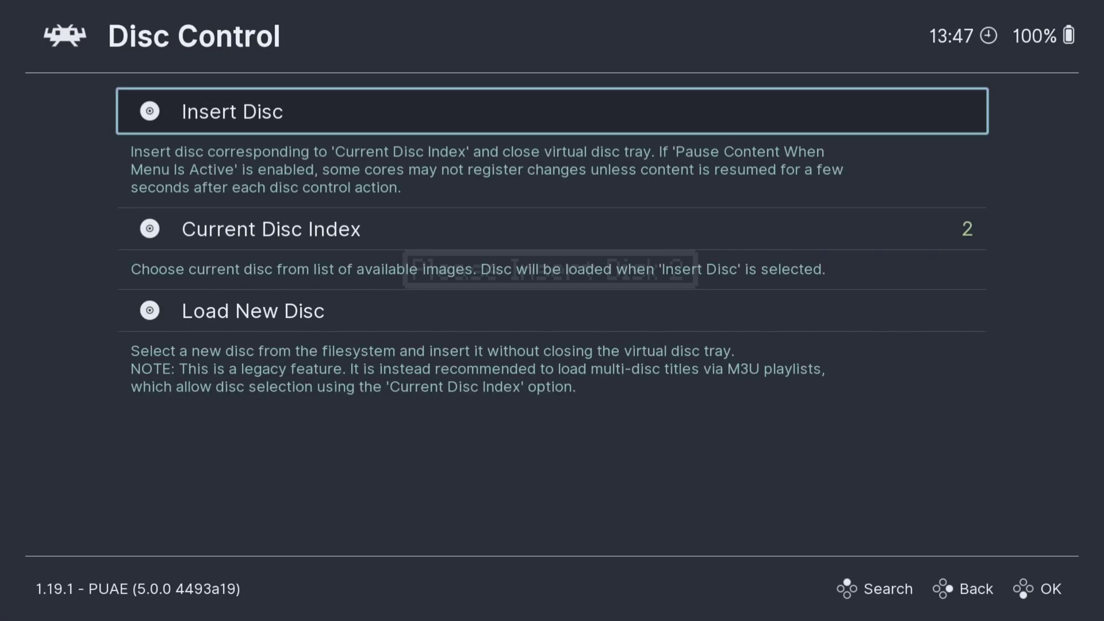
{"action": "key", "text": "Return"}
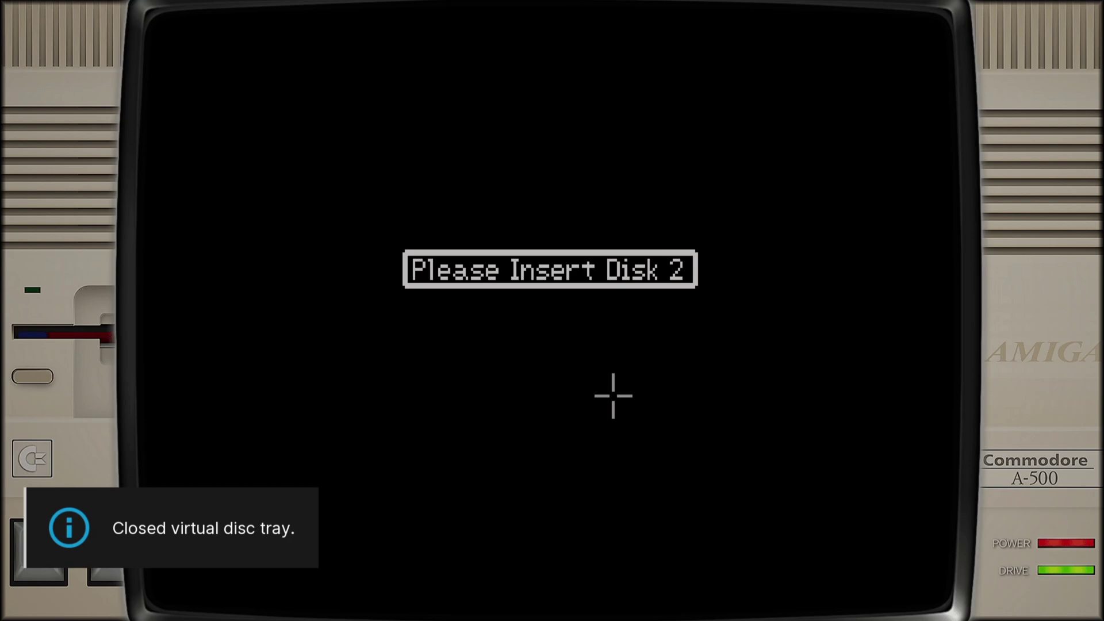